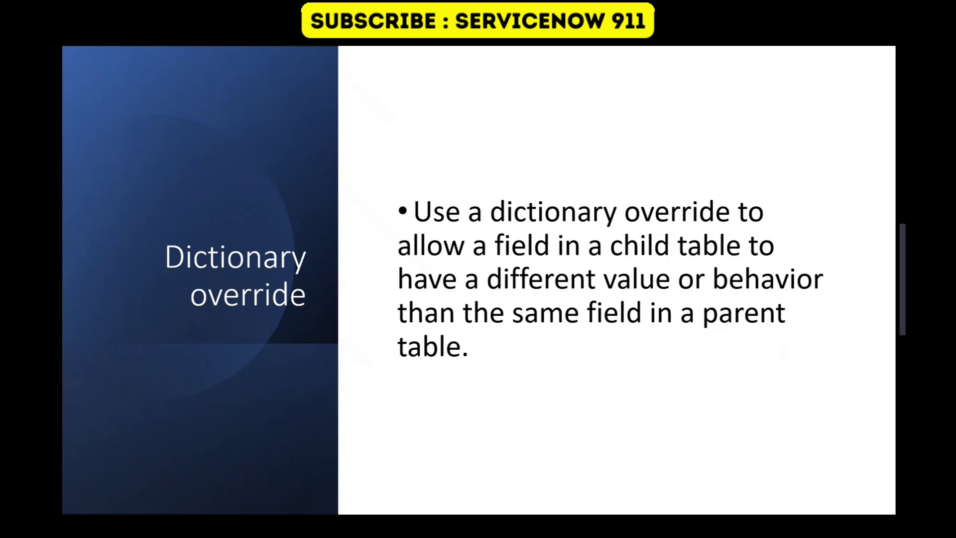
Step: Filter the navigator for 'incident' and open a new Incident form, INC0010005
key("alt+Tab")
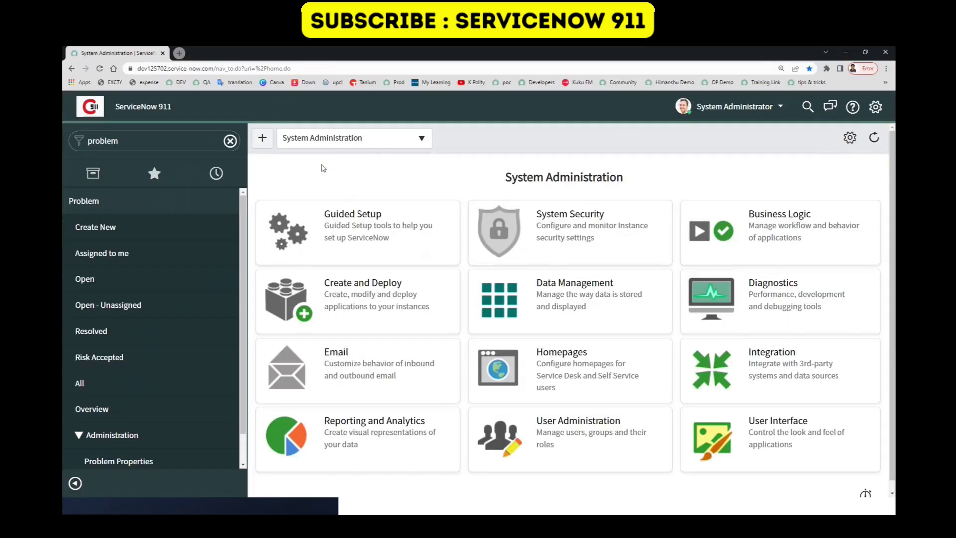
left_click(161, 146)
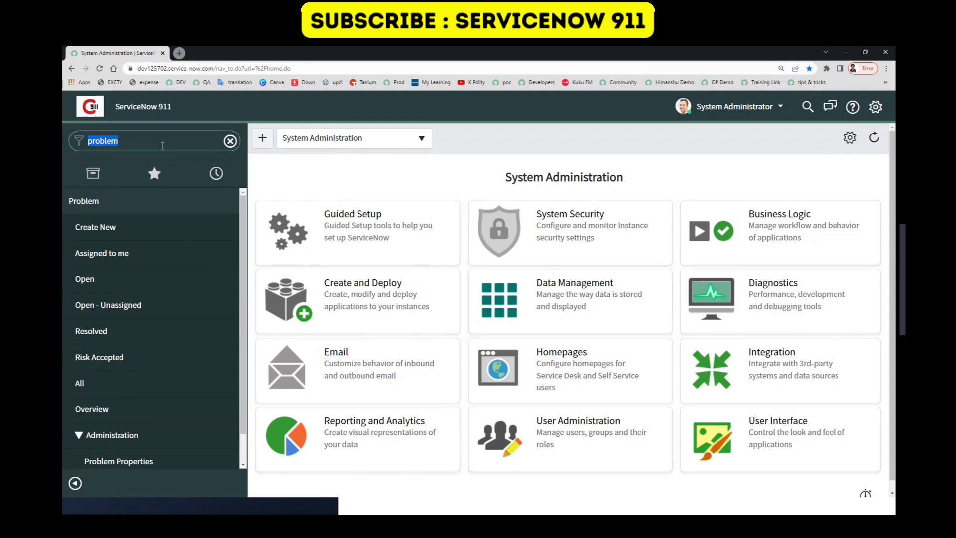
type("incident")
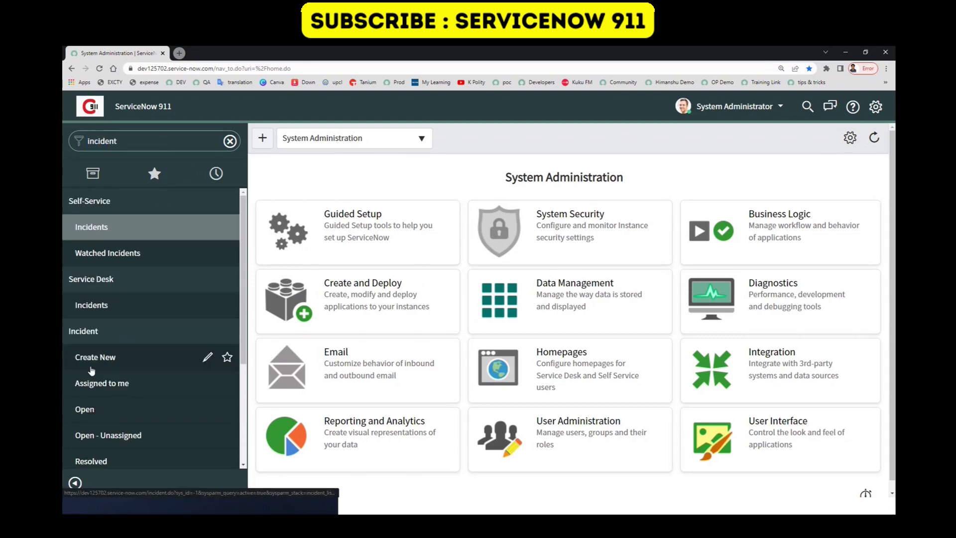
left_click(98, 357)
left_click(502, 229)
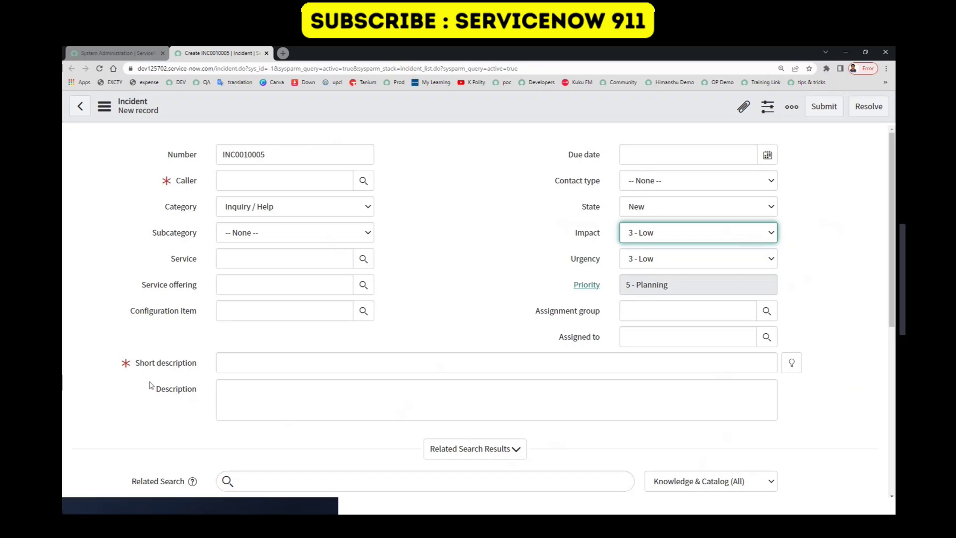
Step: Show Dictionary Info for short_description, noting it is defined on the task table
left_click(167, 365)
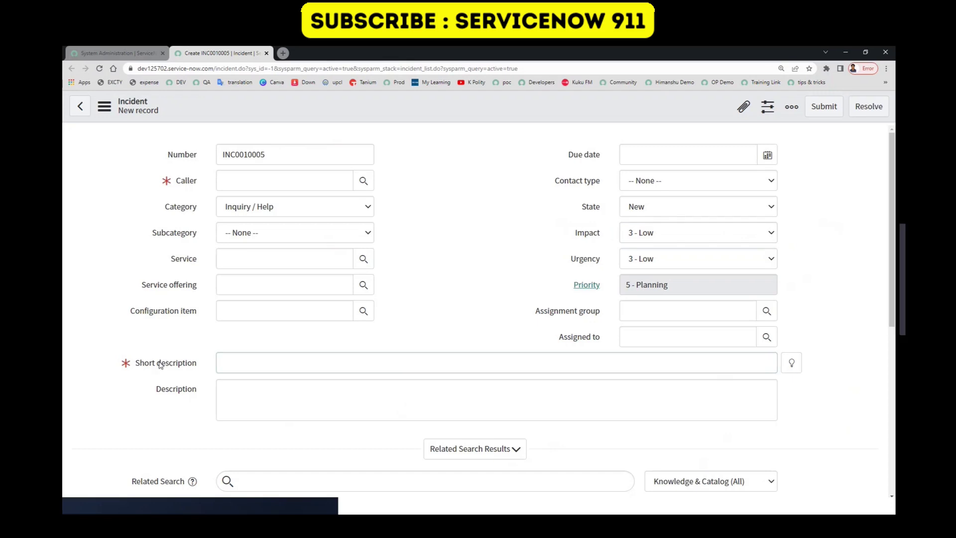
right_click(161, 366)
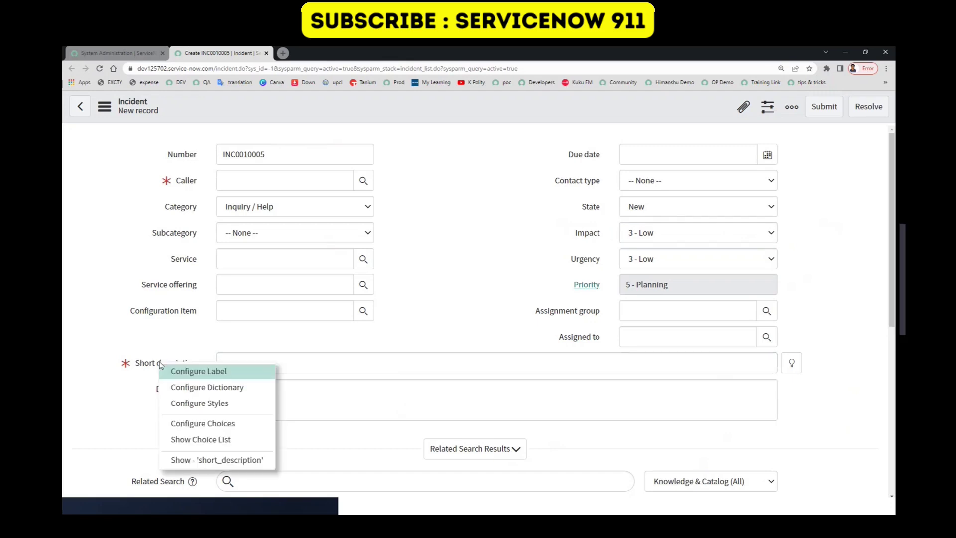
left_click(197, 458)
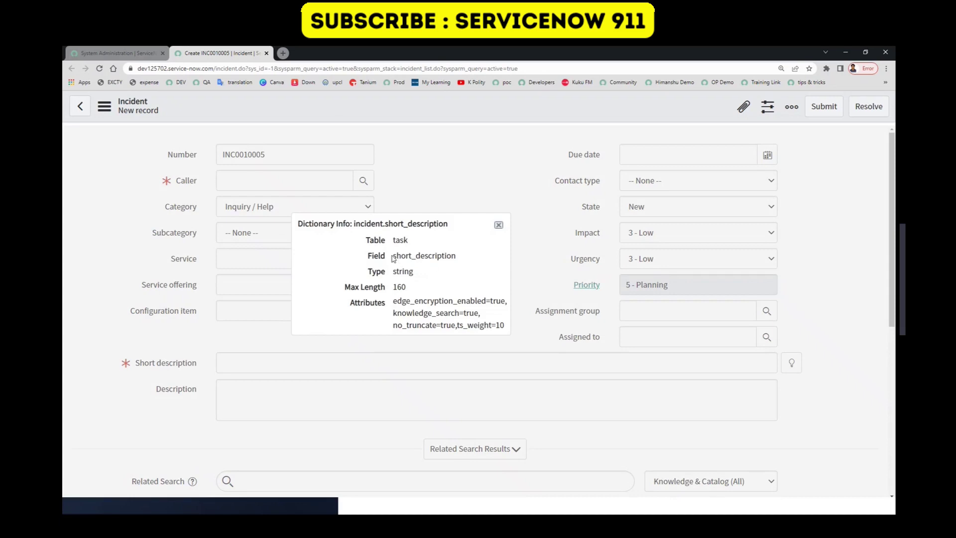
double_click(417, 256)
double_click(401, 240)
Step: Close the short_description Dictionary Info popup to return to INC0010005
left_click(499, 225)
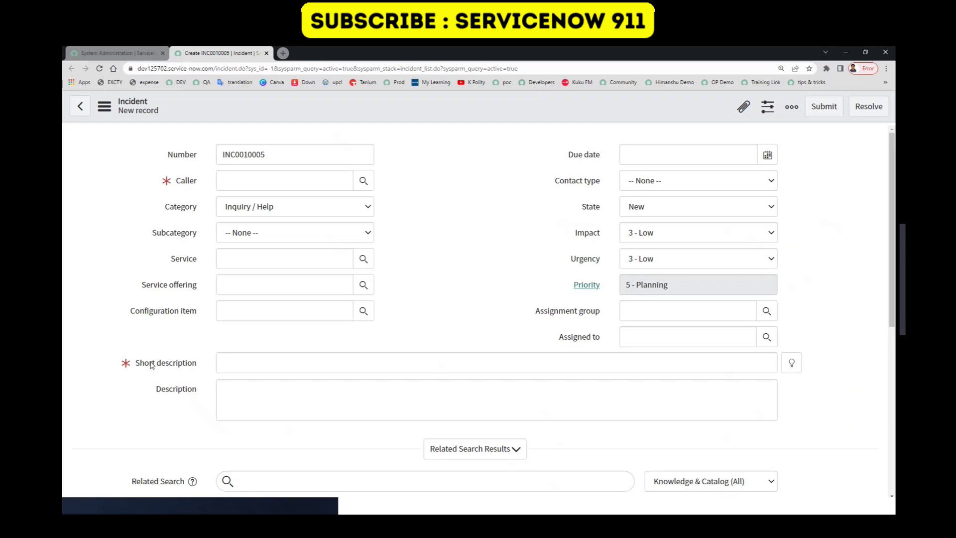
Step: Open the Short description dictionary entry through Configure Dictionary and review its Column label
right_click(152, 365)
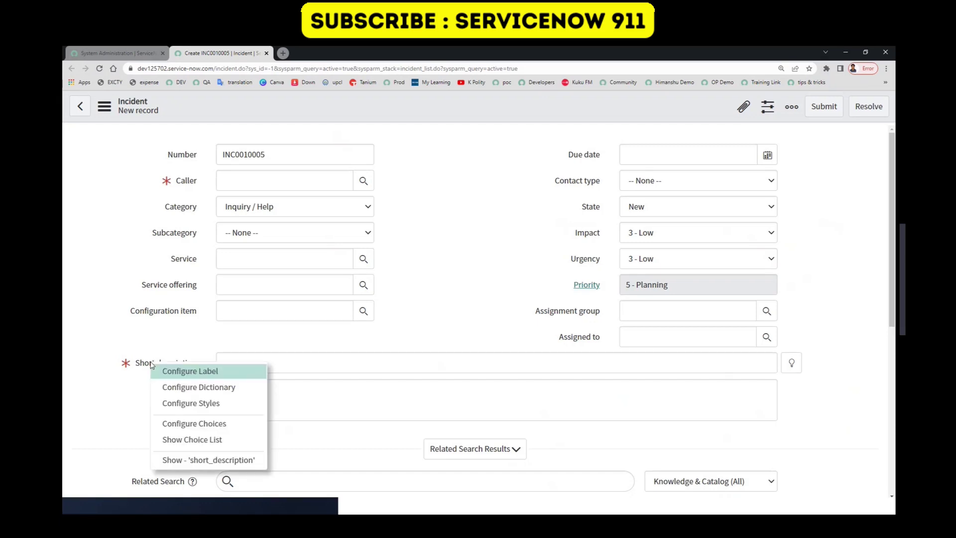
left_click(176, 391)
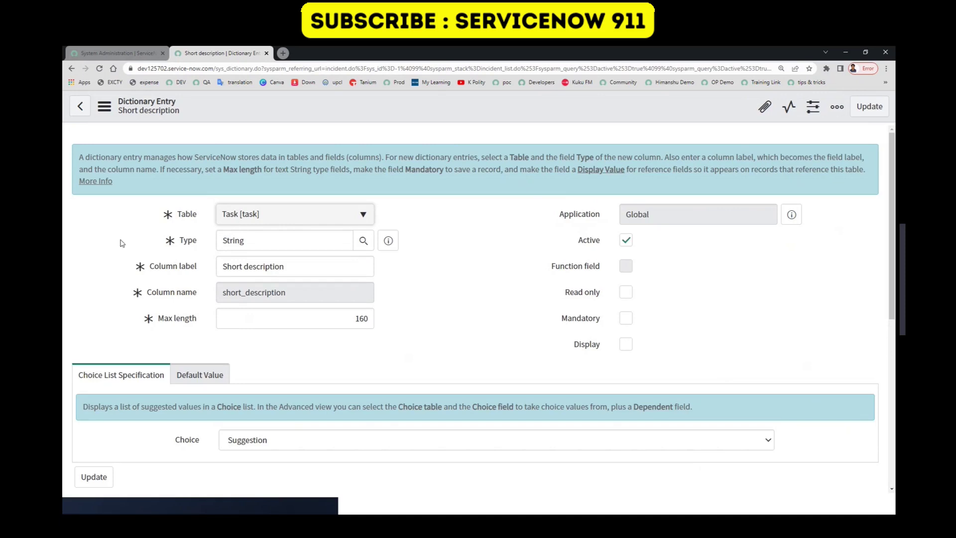
left_click(261, 267)
triple_click(261, 268)
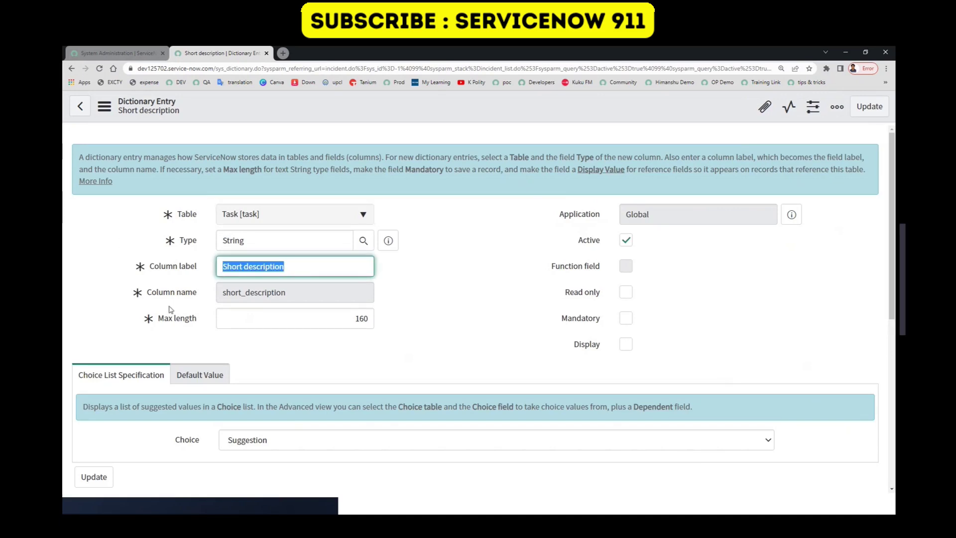
scroll(254, 292, "down", 1)
scroll(254, 292, "down", 3)
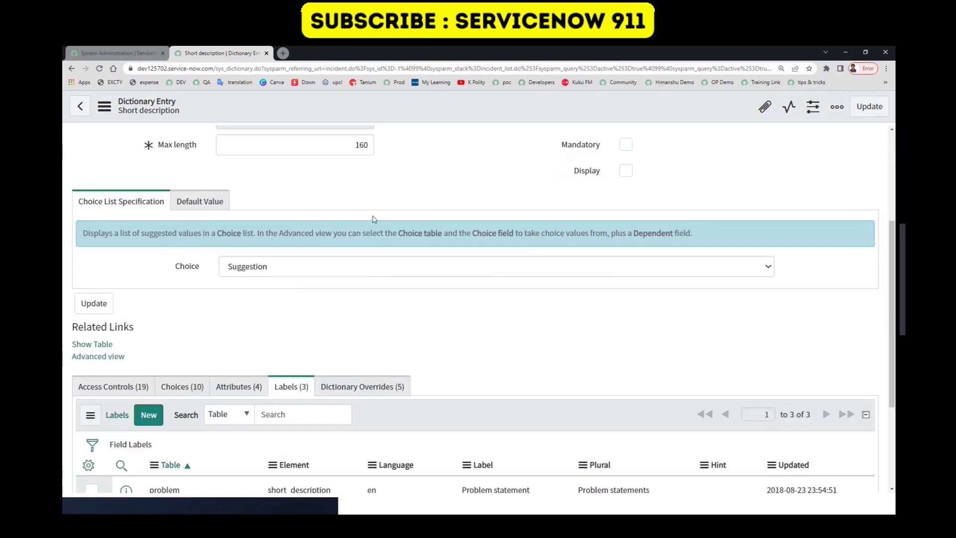
scroll(245, 198, "up", 4)
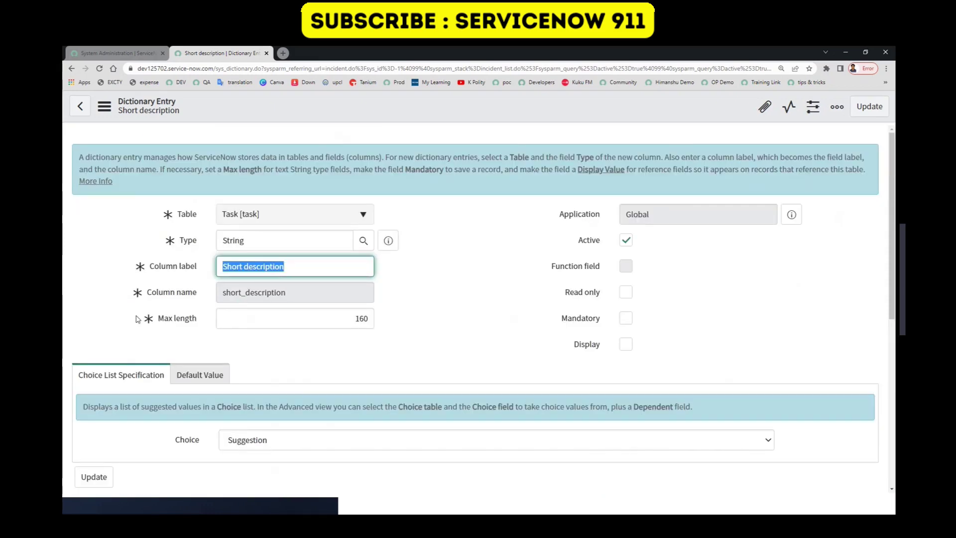
scroll(243, 296, "down", 2)
Step: Review the Default Value and Choice List settings, then list the five existing dictionary overrides
left_click(198, 289)
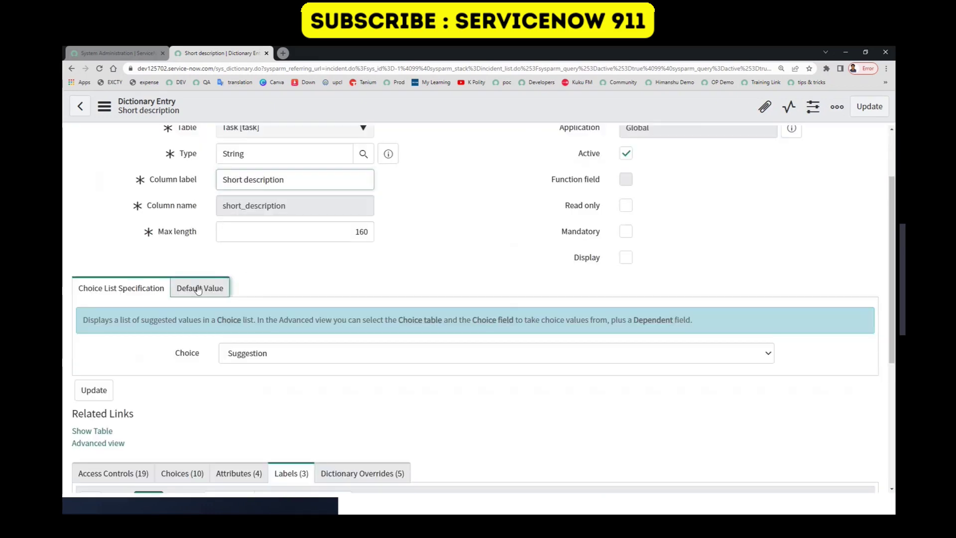
left_click(107, 286)
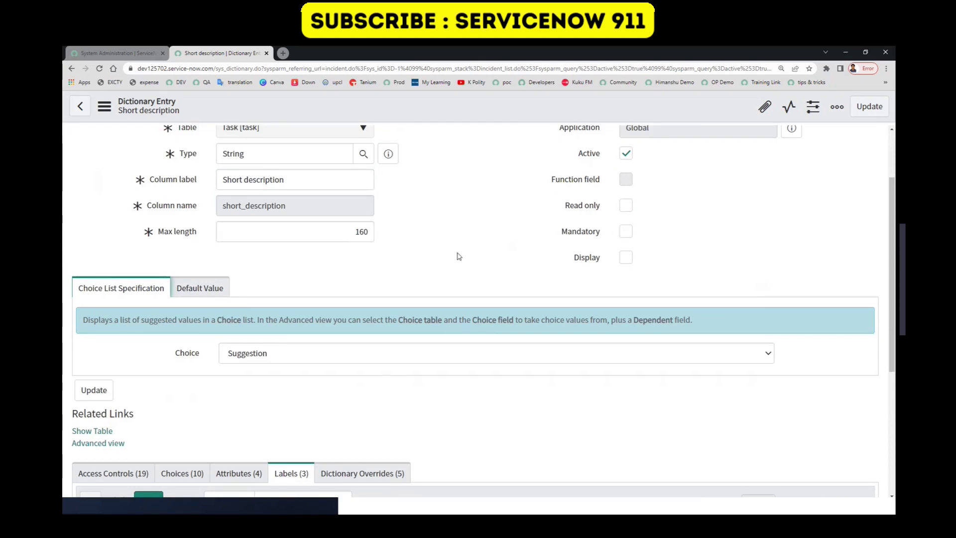
scroll(451, 255, "down", 3)
left_click(363, 344)
scroll(395, 199, "down", 4)
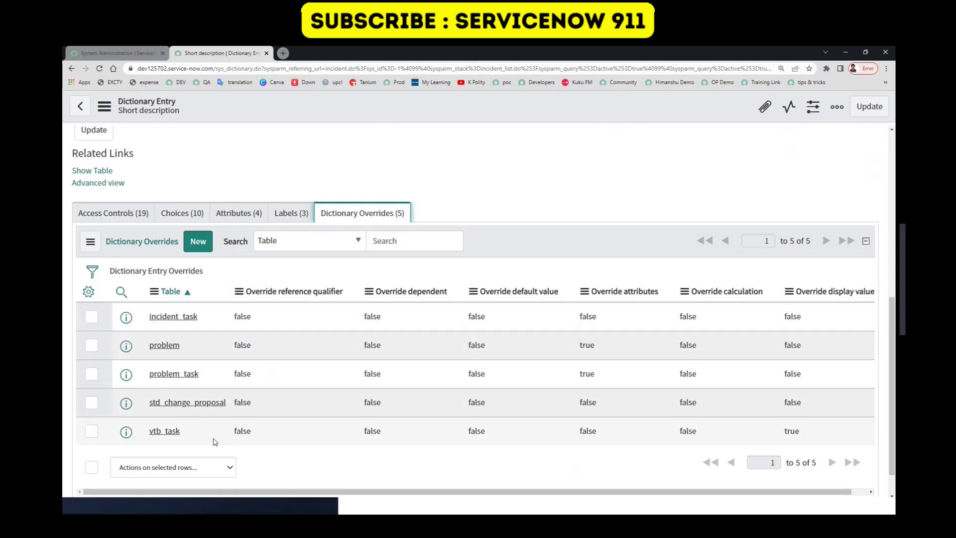
Step: Start a new dictionary override and check its base table 'task' and column 'short_description'
left_click(202, 244)
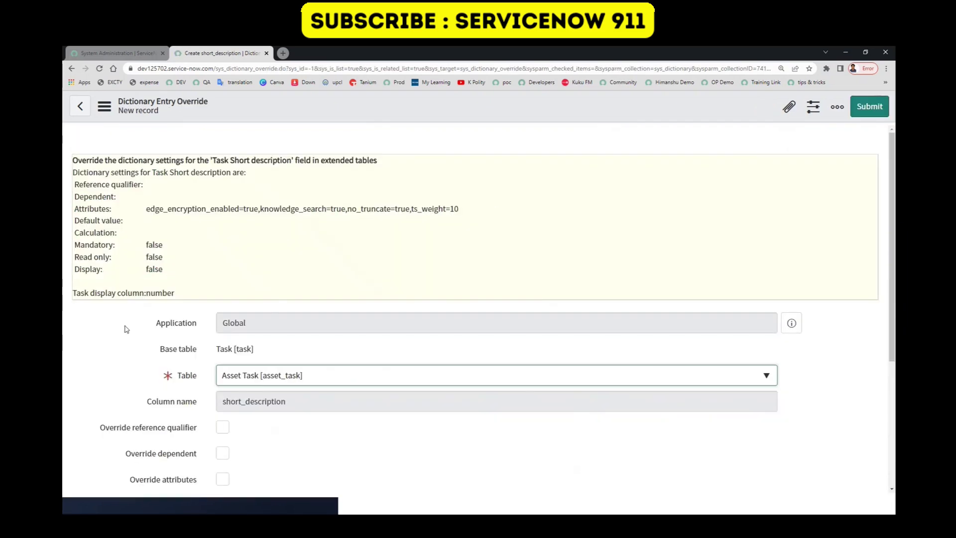
scroll(125, 329, "down", 2)
double_click(243, 263)
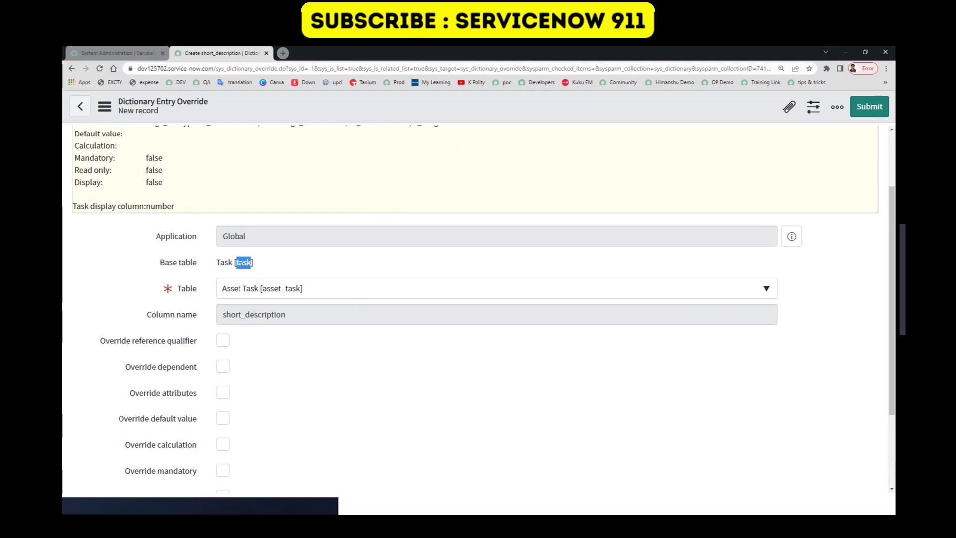
triple_click(242, 263)
left_click(244, 319)
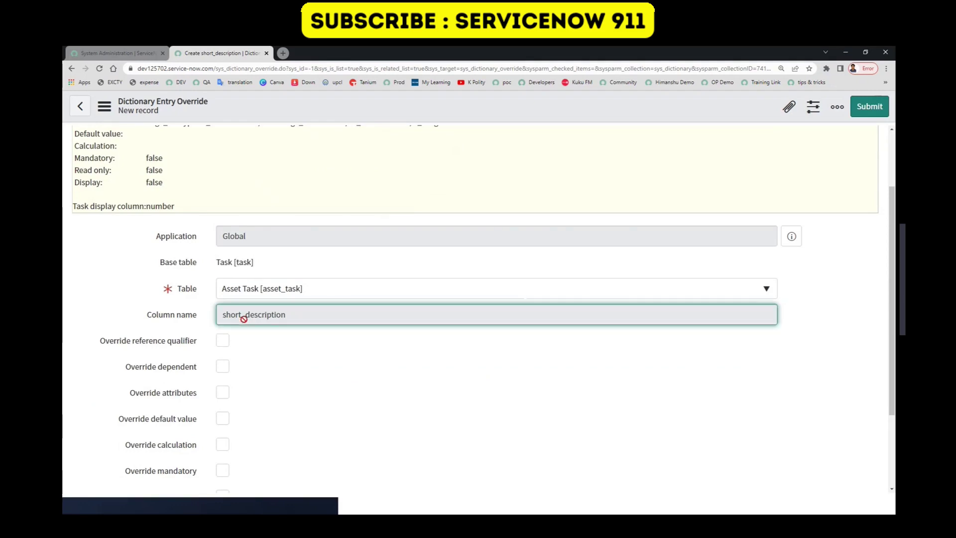
double_click(243, 318)
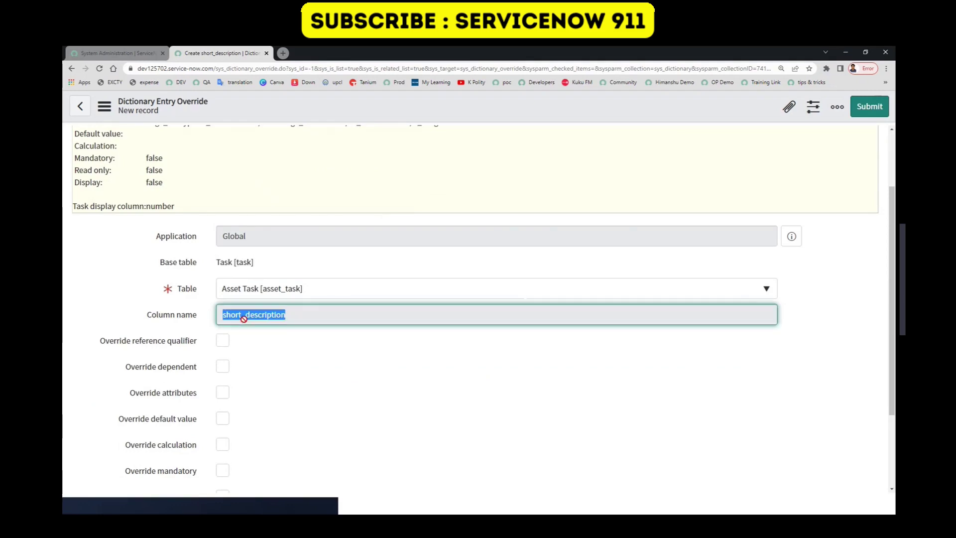
Step: Set Incident as the table for the short_description override
left_click(351, 294)
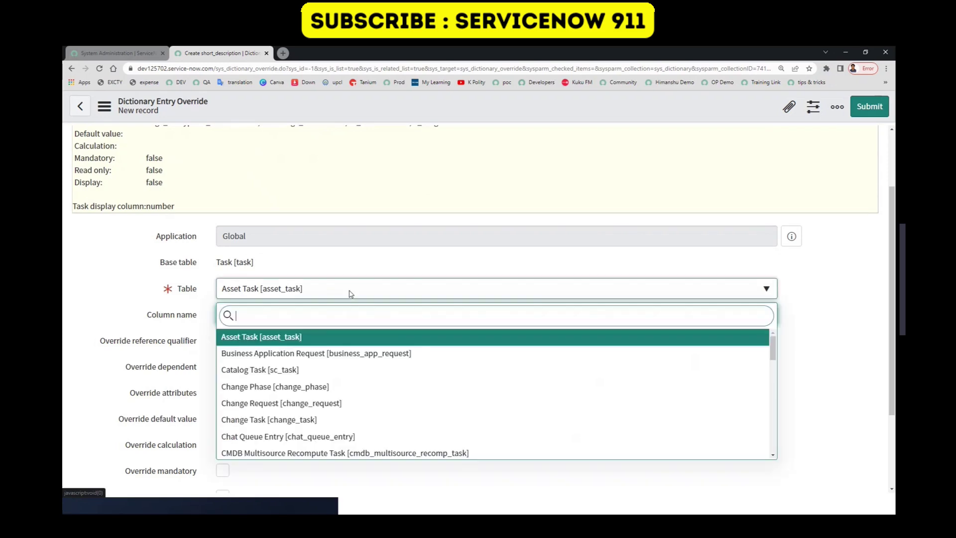
type("incident")
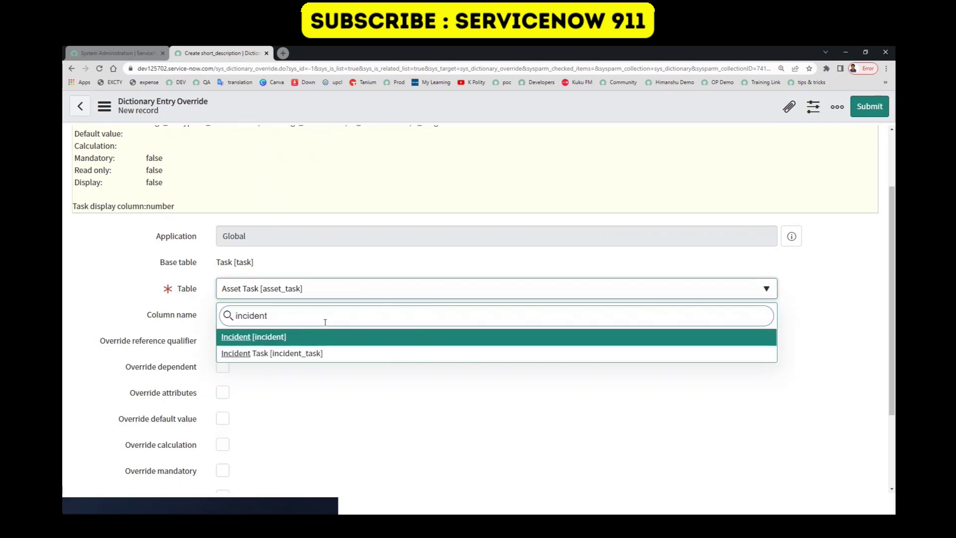
left_click(322, 337)
scroll(302, 373, "down", 3)
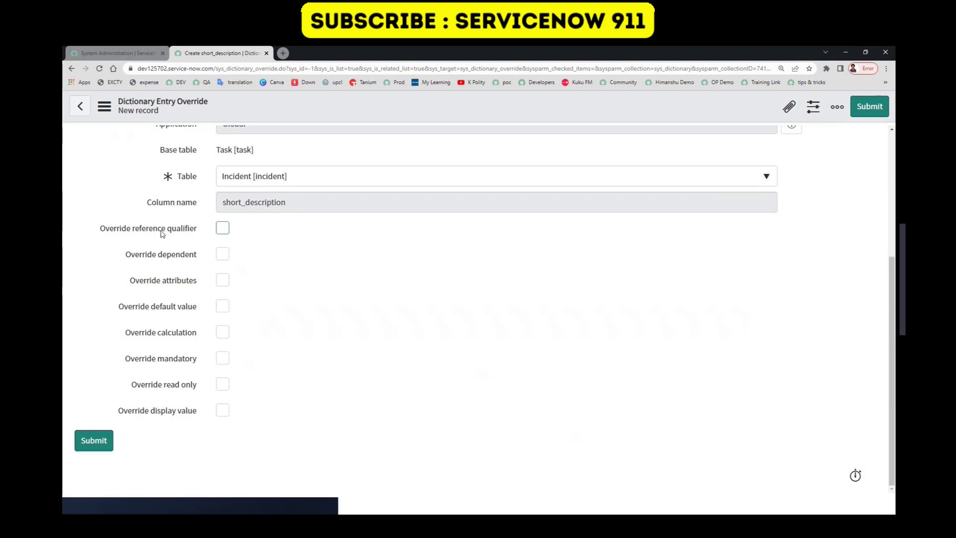
mouse_move(150, 233)
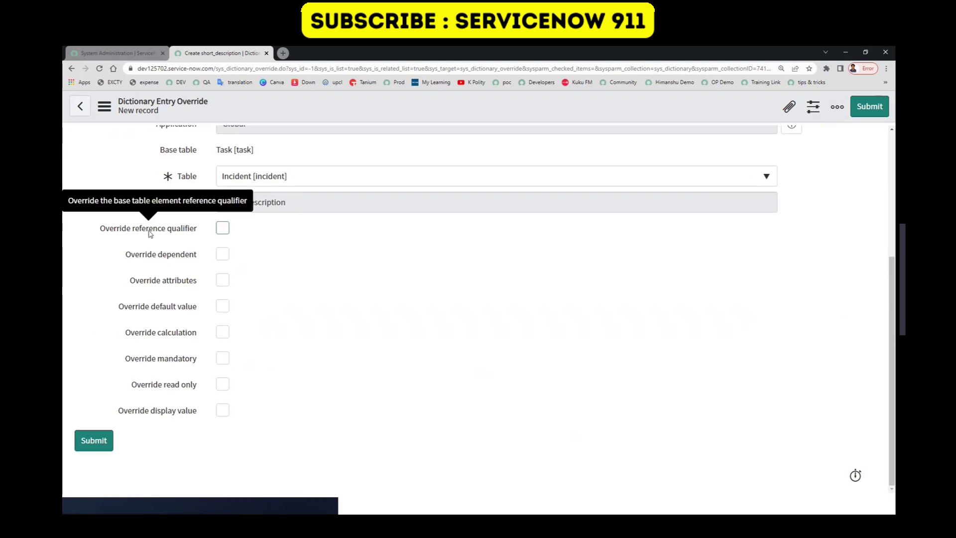
double_click(281, 202)
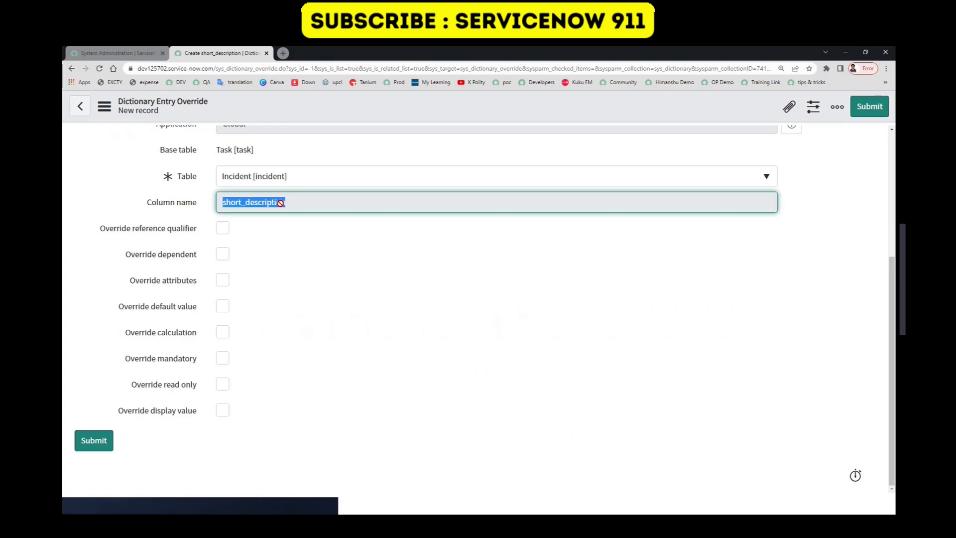
double_click(281, 203)
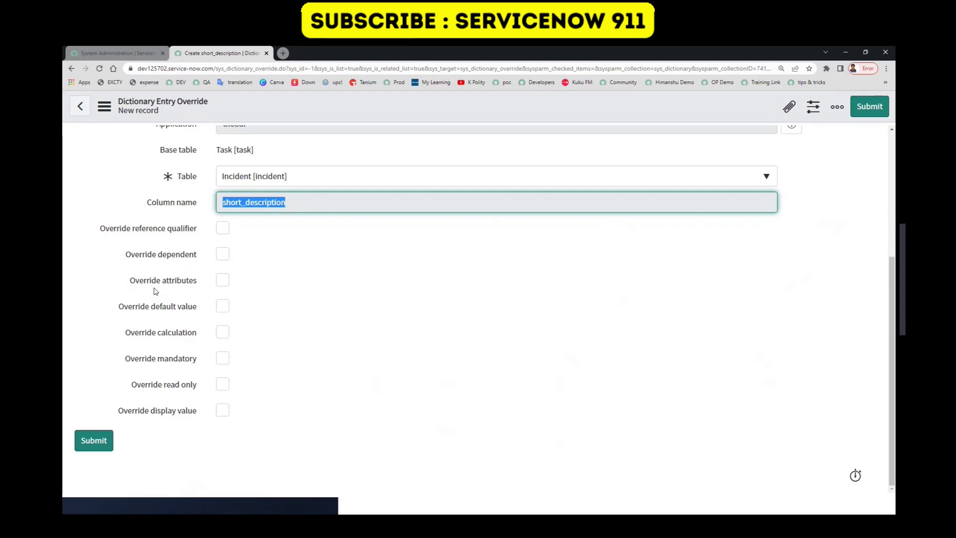
Step: Turn on Override default value with the text 'Please provide incident short dscription'
mouse_move(186, 288)
left_click(224, 308)
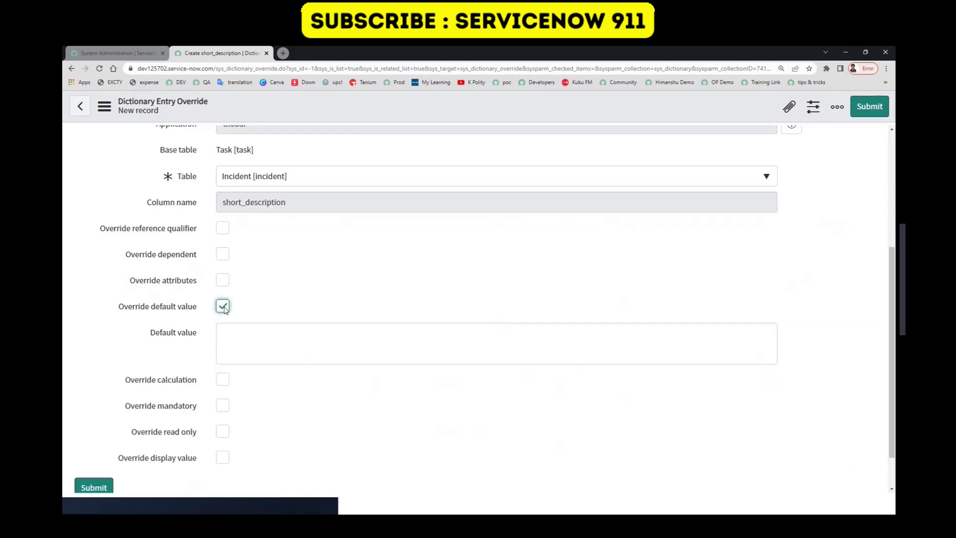
left_click(245, 350)
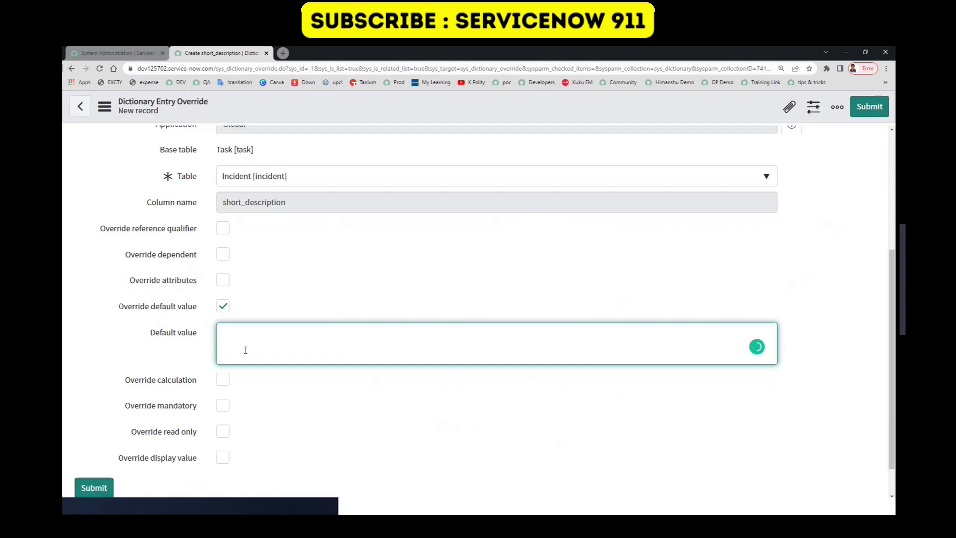
type("Pl")
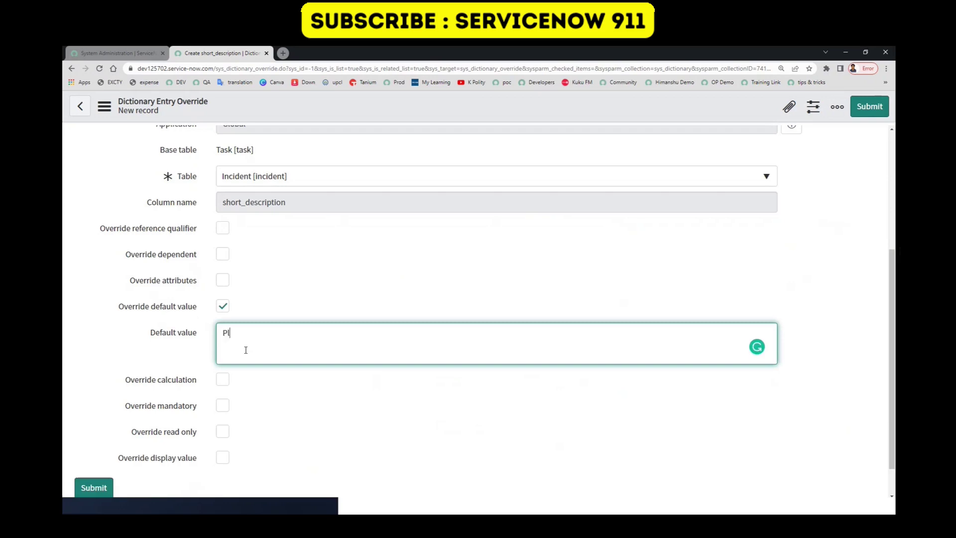
type("ease provide incident short ds")
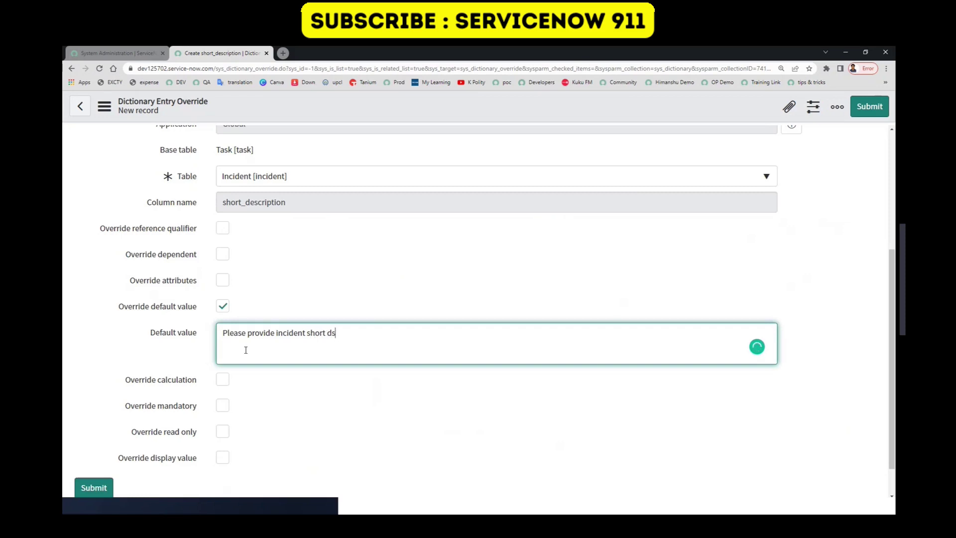
type("cription")
left_click(281, 403)
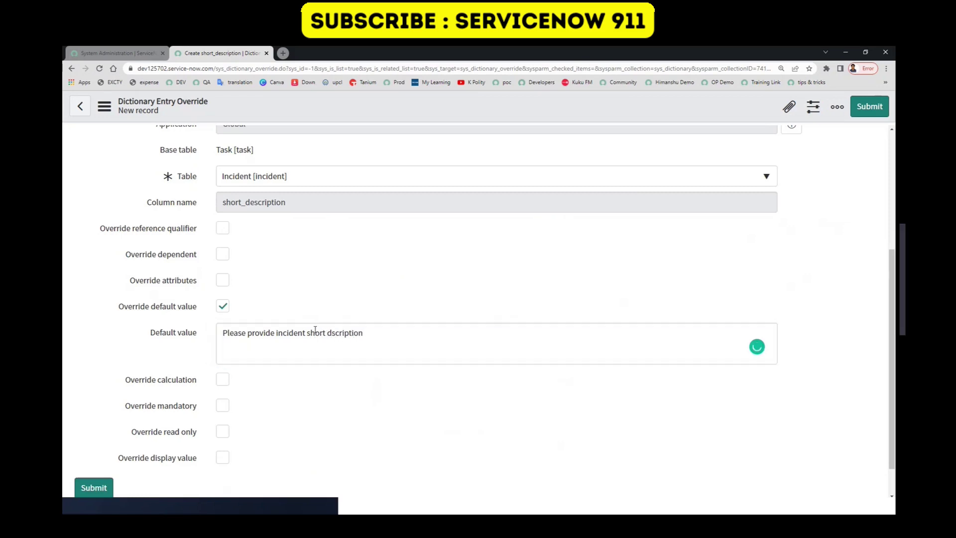
scroll(287, 406, "down", 1)
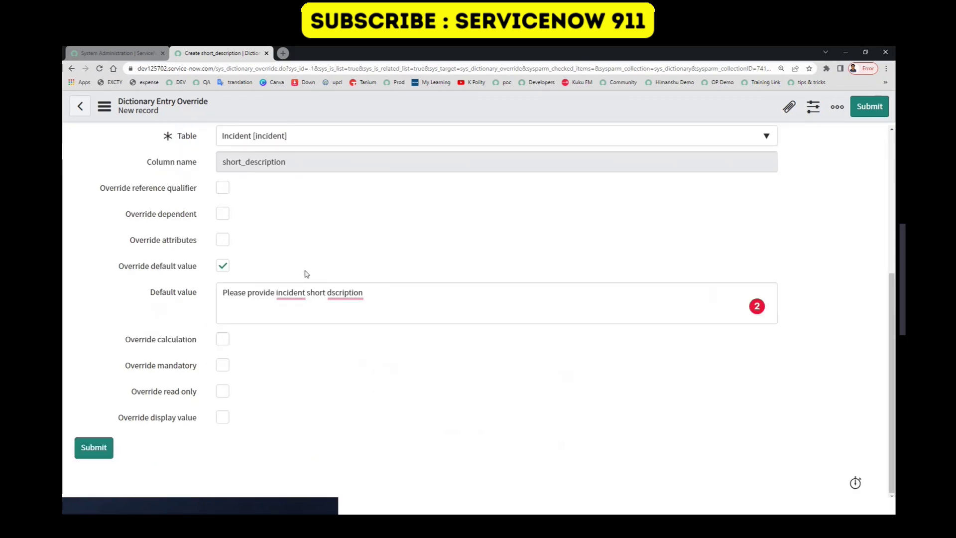
scroll(344, 265, "up", 2)
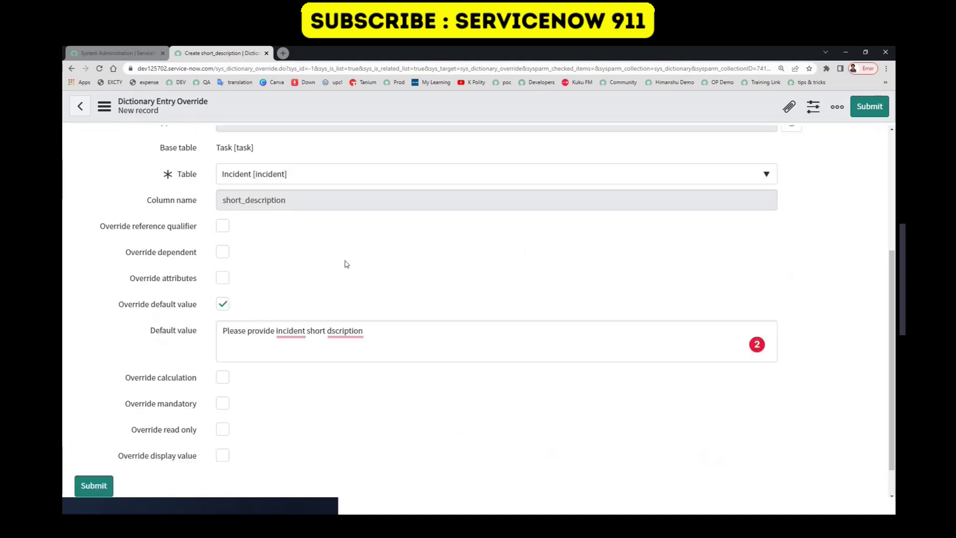
double_click(268, 249)
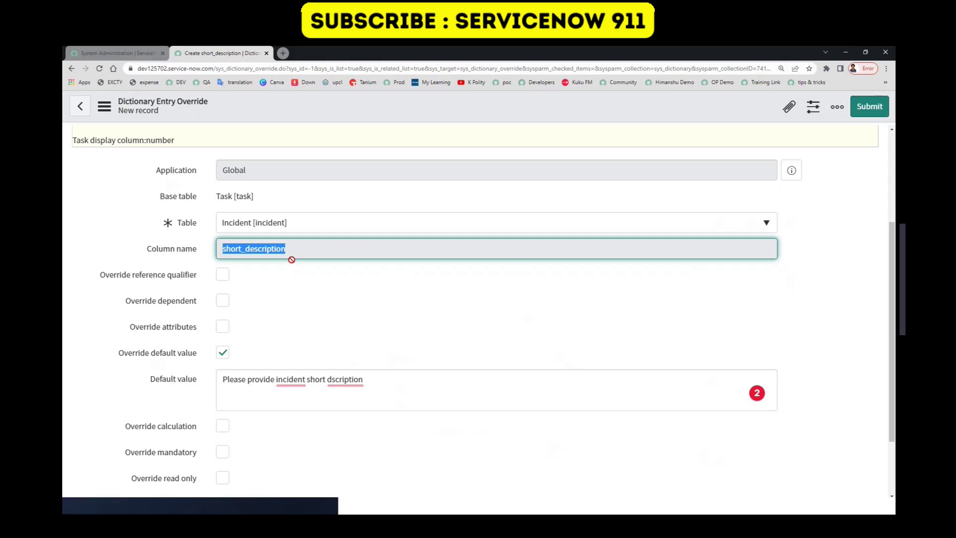
Step: Leave mandatory off, enable Override read only and Read only, and submit the override
scroll(237, 363, "down", 2)
left_click(223, 366)
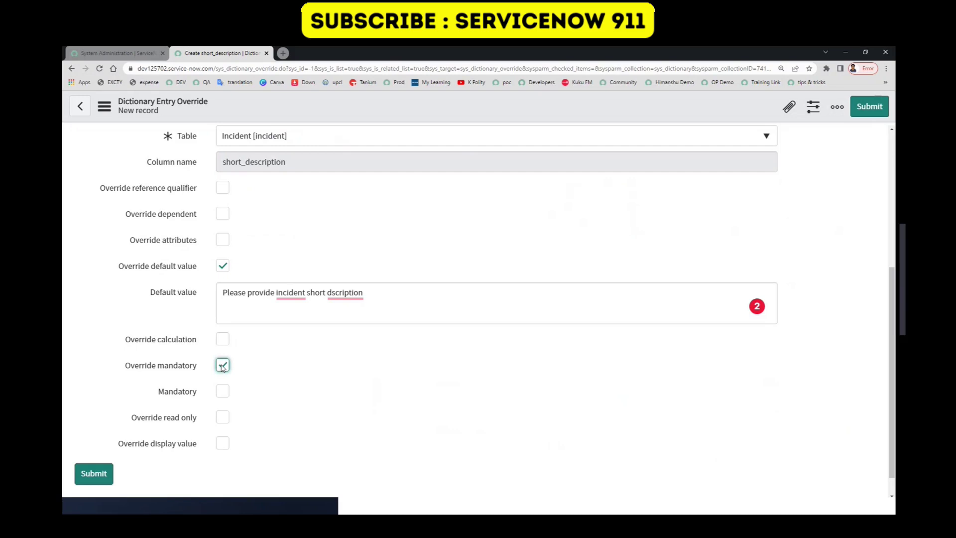
left_click(223, 366)
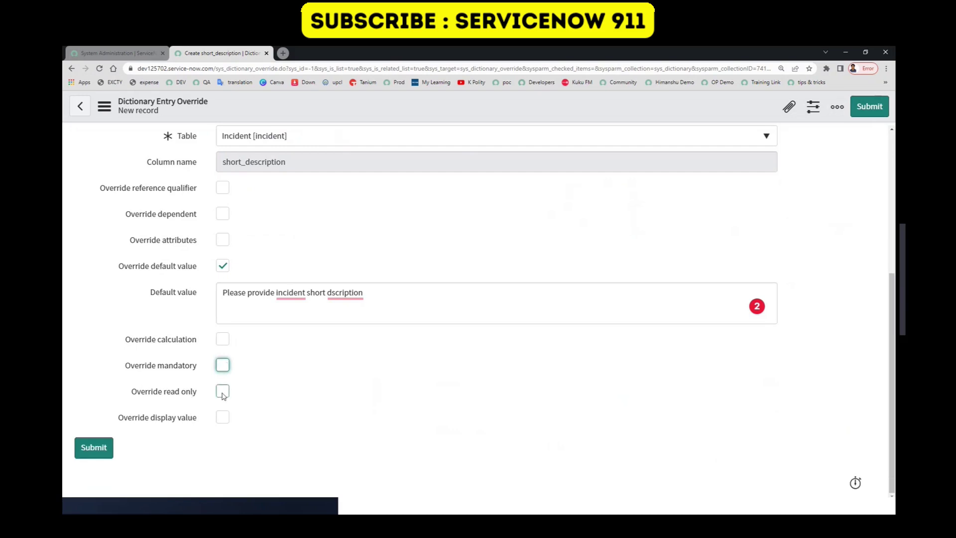
left_click(223, 393)
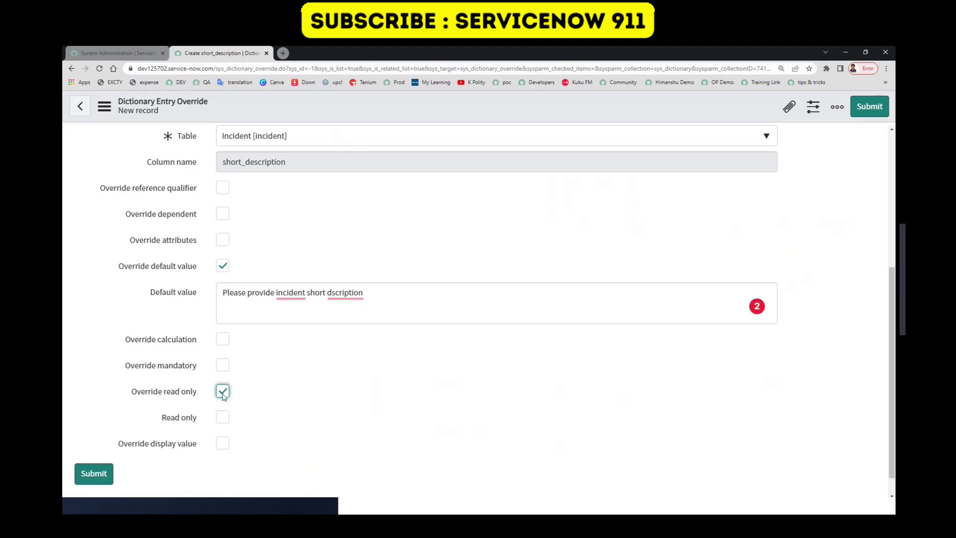
left_click(223, 417)
left_click(93, 473)
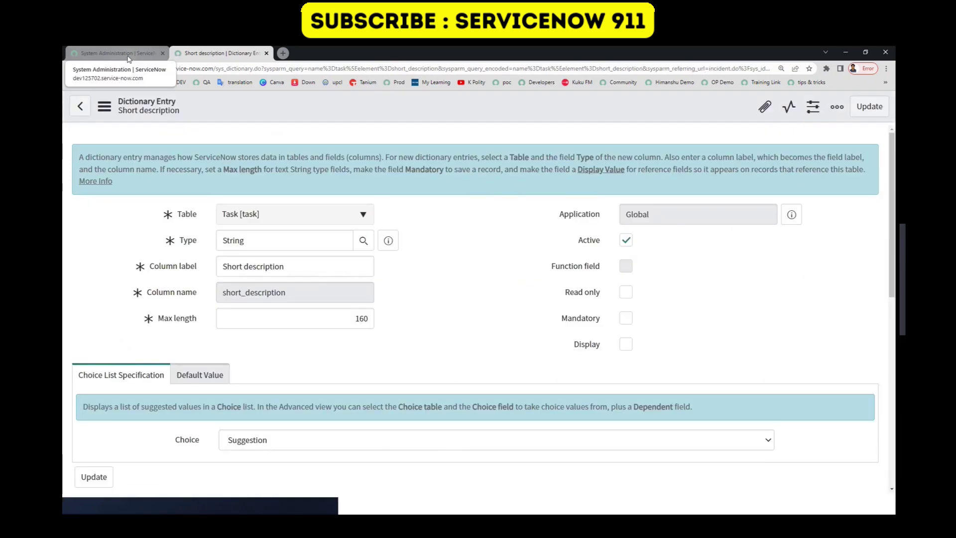
Step: Open a new Incident form and the open Change Requests list in separate tabs, viewing the Incident
left_click(128, 58)
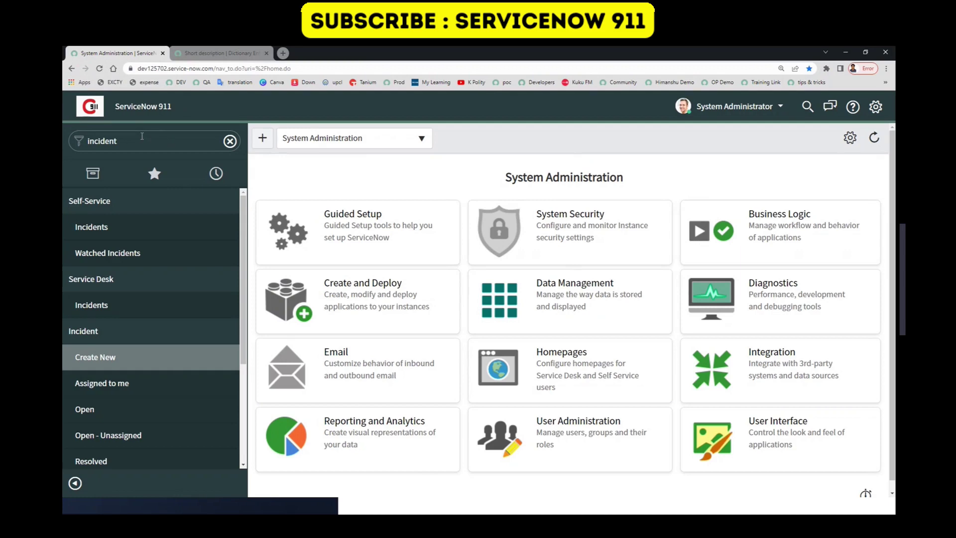
middle_click(85, 363)
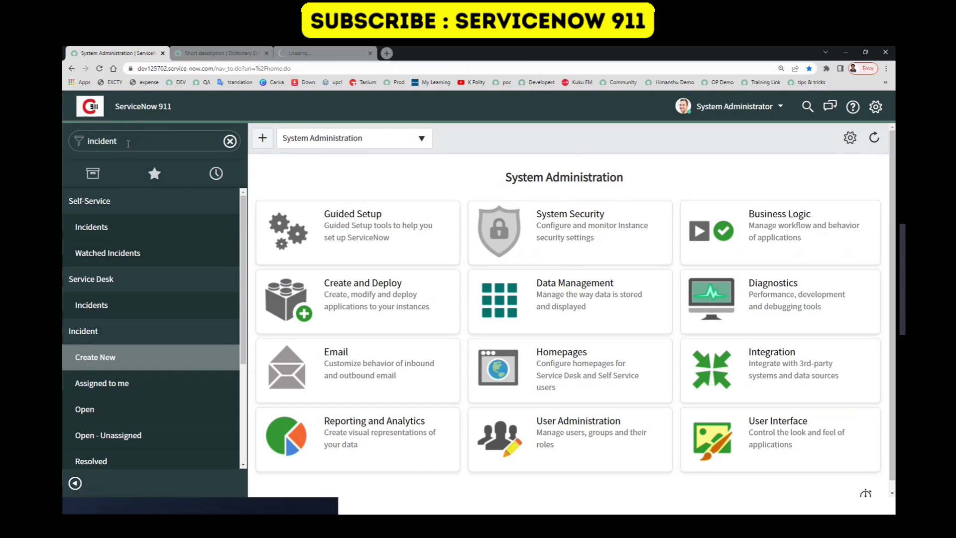
left_click(128, 144)
type("change")
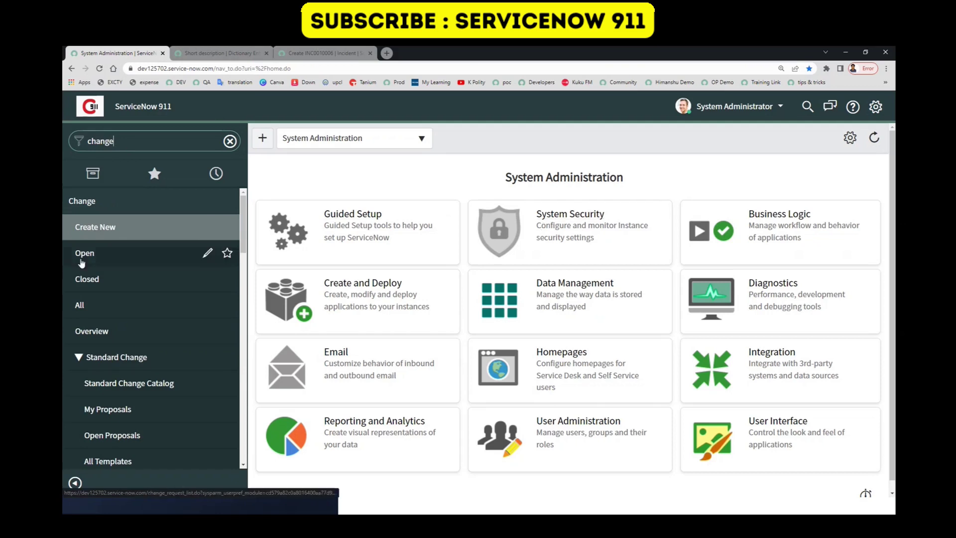
middle_click(82, 254)
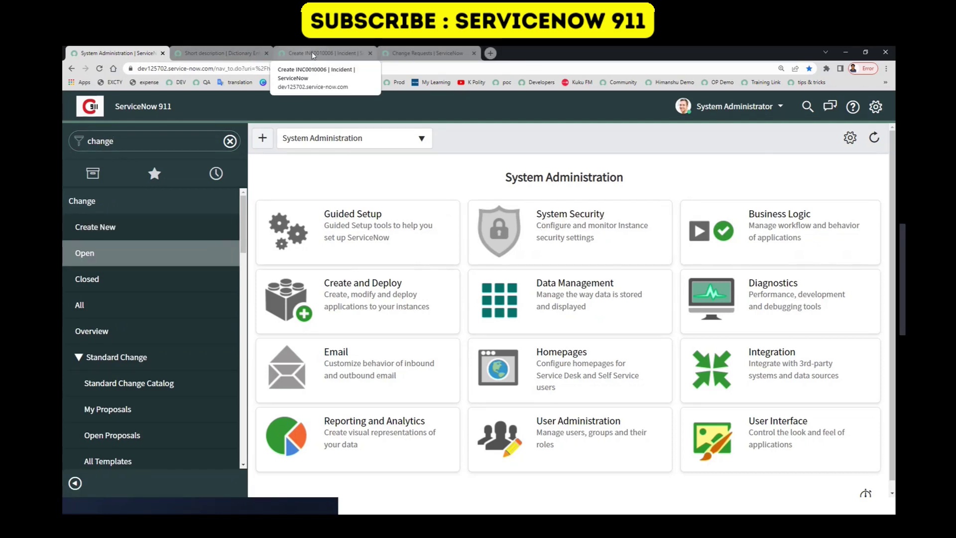
left_click(313, 53)
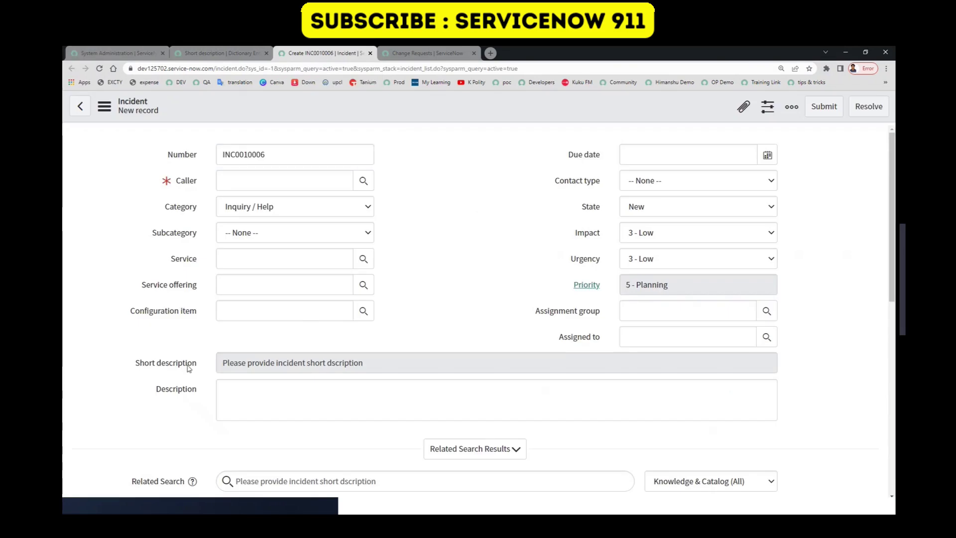
left_click(224, 364)
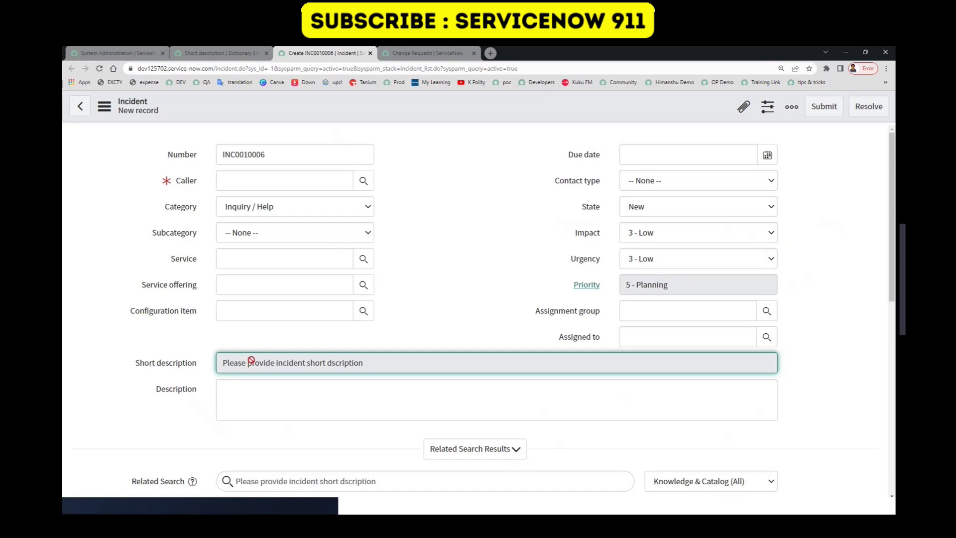
double_click(409, 369)
triple_click(409, 369)
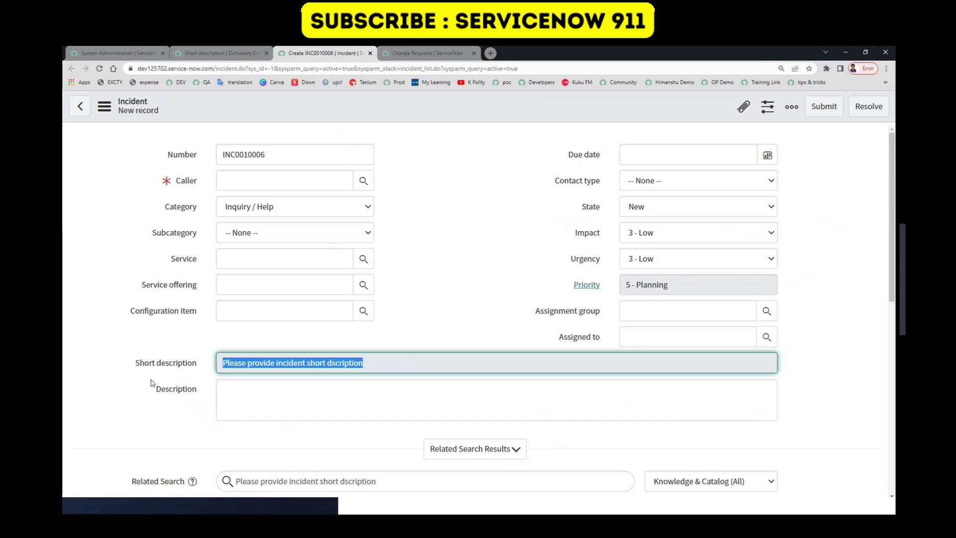
left_click_drag(311, 363, 374, 366)
Step: Create Normal change request CHG0030001 and confirm its Short description stays empty and editable
left_click(420, 53)
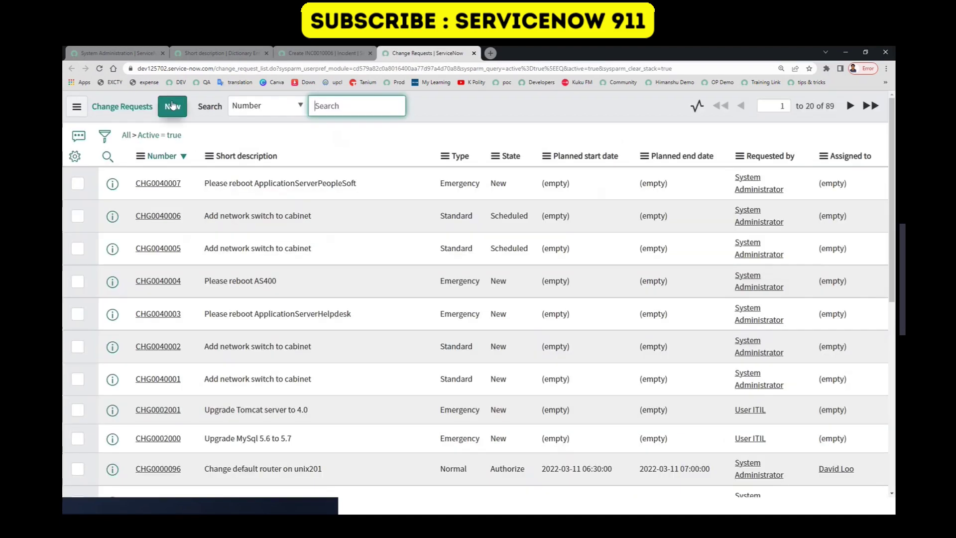
left_click(173, 107)
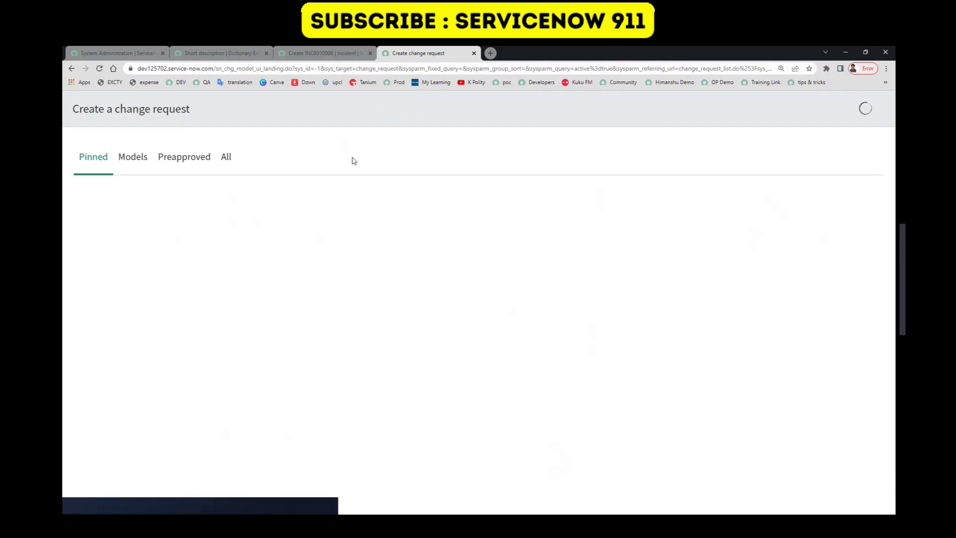
left_click(133, 157)
left_click(340, 216)
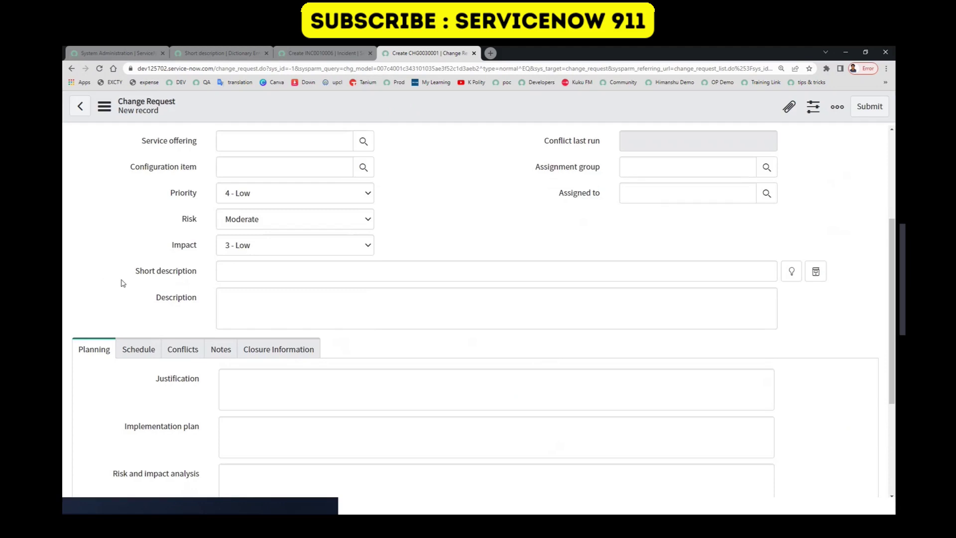
left_click_drag(134, 273, 207, 278)
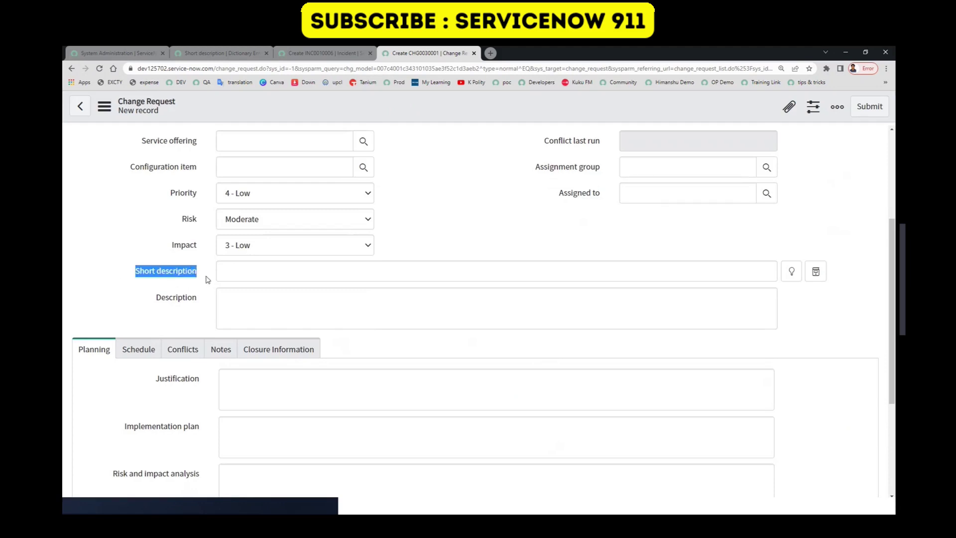
left_click(172, 282)
left_click(148, 280)
scroll(192, 280, "up", 3)
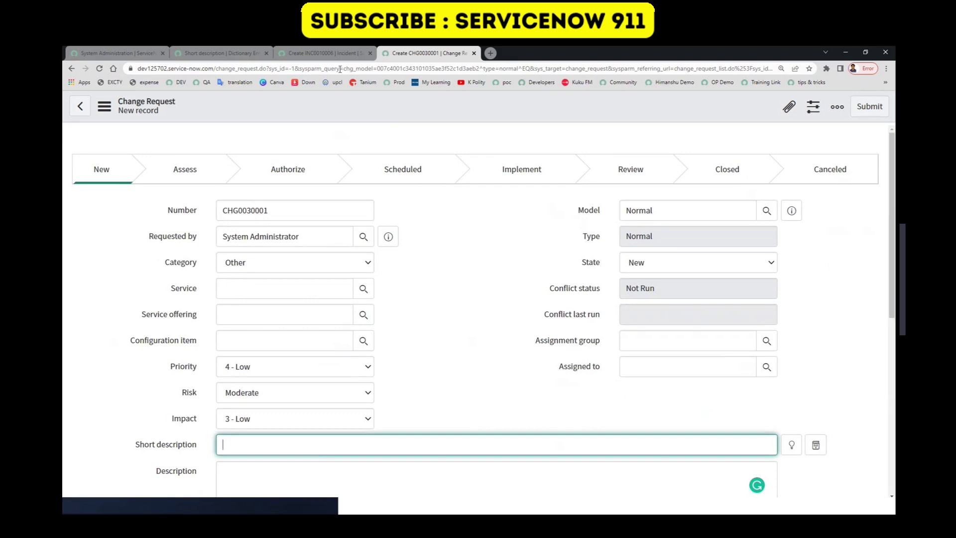
left_click(322, 55)
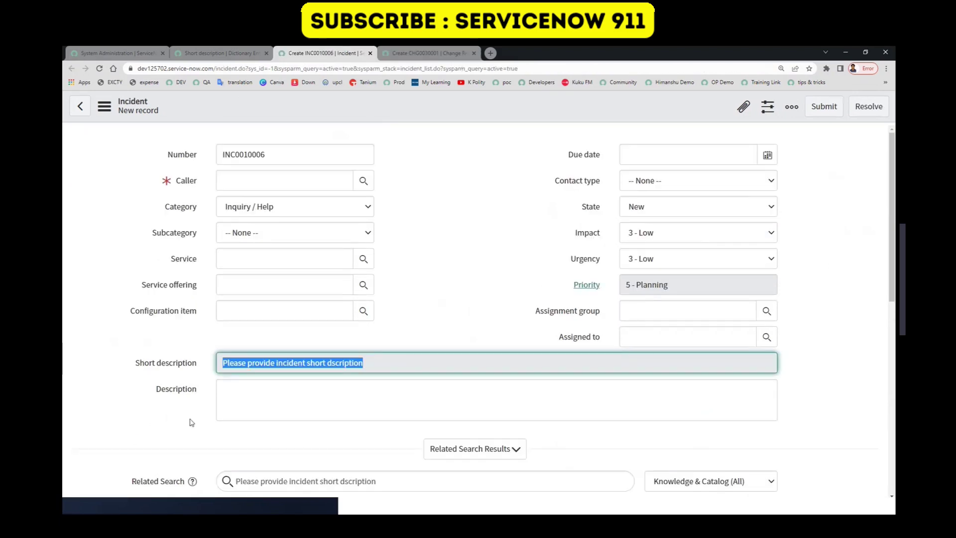
Step: Compare with the Change Request form, then return to the dictionary entry now listing 6 overrides
left_click(150, 401)
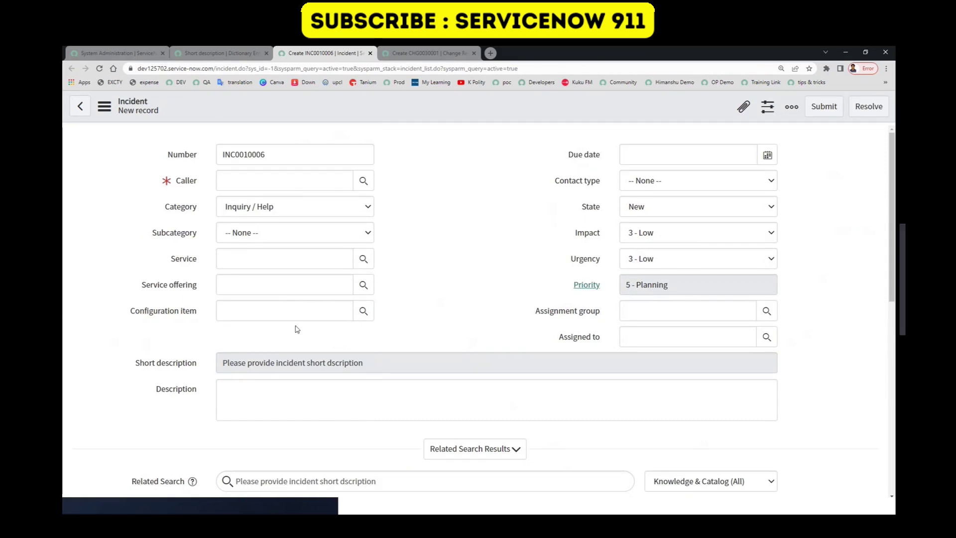
left_click(414, 54)
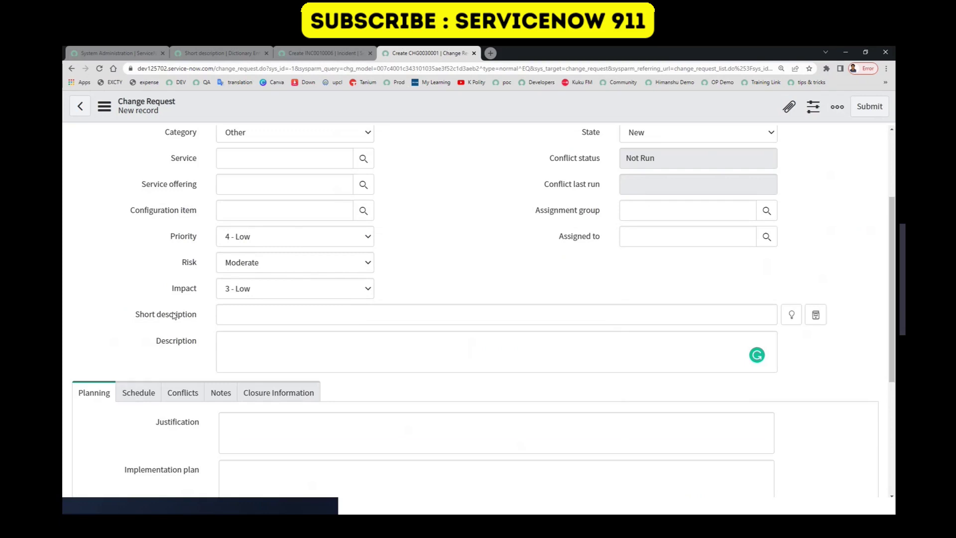
left_click_drag(127, 317, 202, 316)
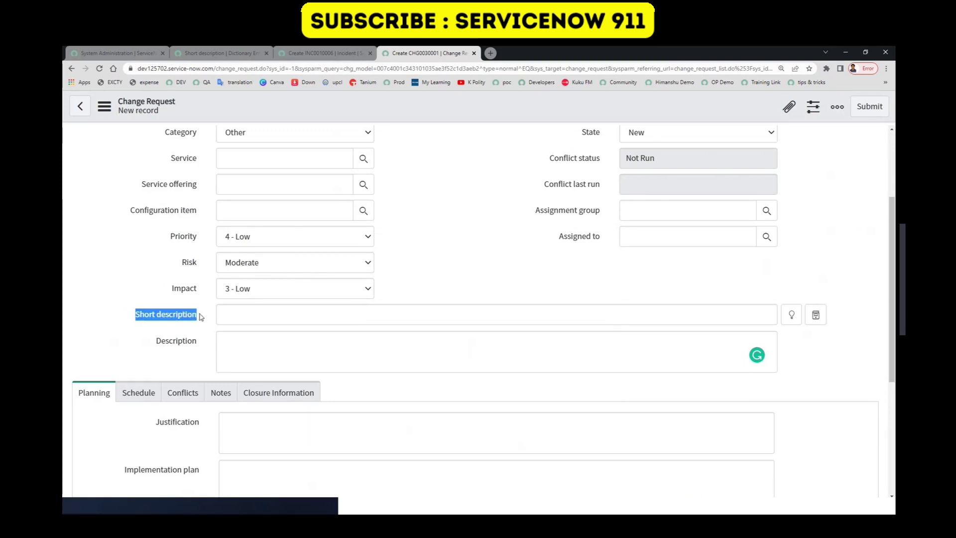
key("ctrl+2")
scroll(62, 301, "down", 8)
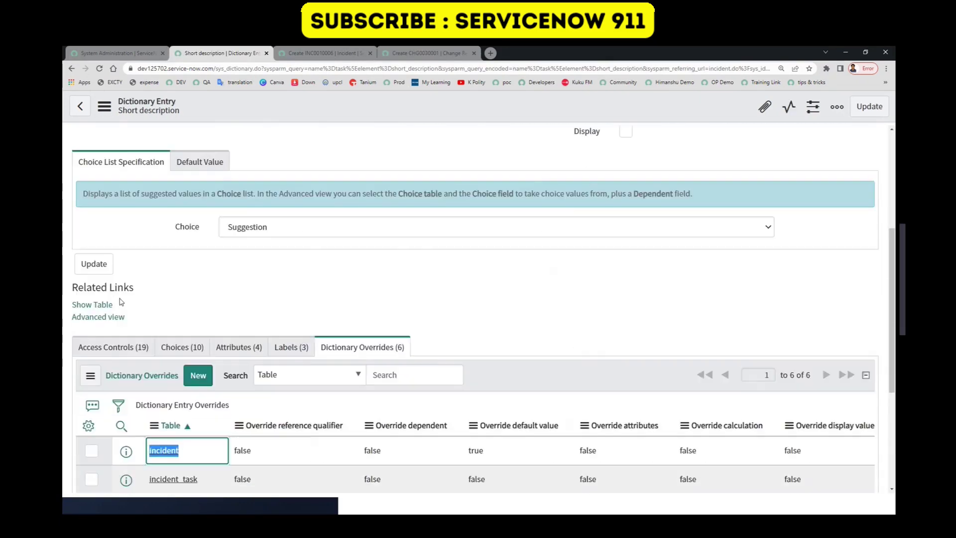
left_click(205, 278)
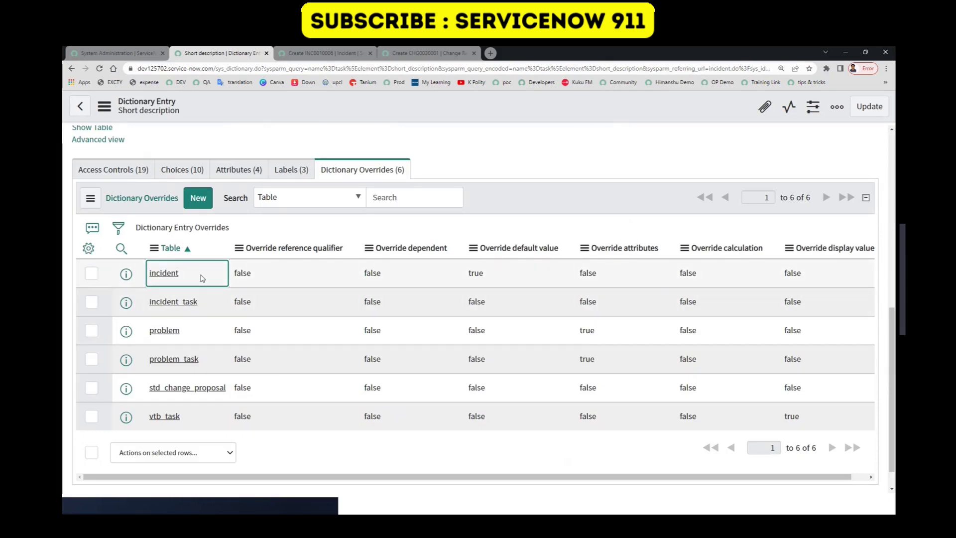